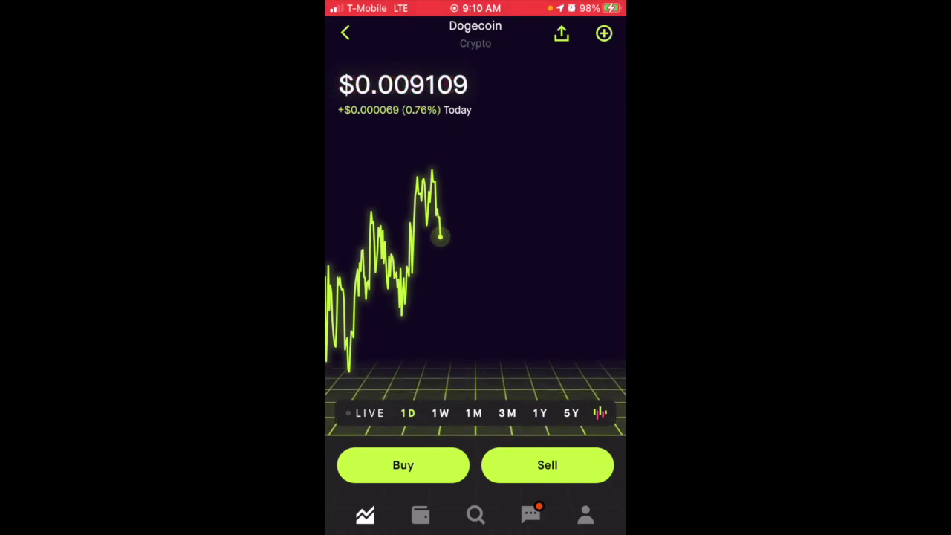
# - Scrub Dogecoin's one-week chart, then the one-month chart (+147.37%), and return to one-day
pyautogui.click(440, 413)
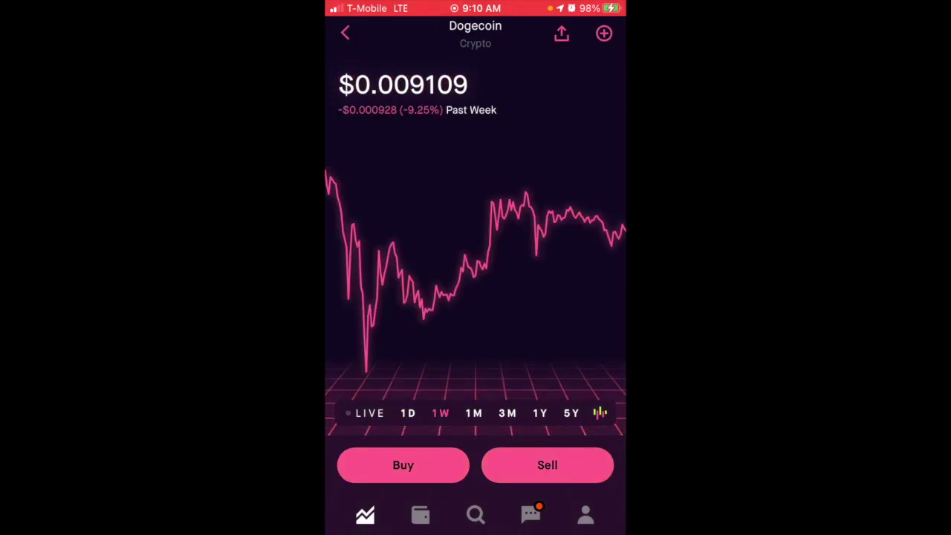
pyautogui.moveTo(457, 260); pyautogui.dragTo(576, 260)
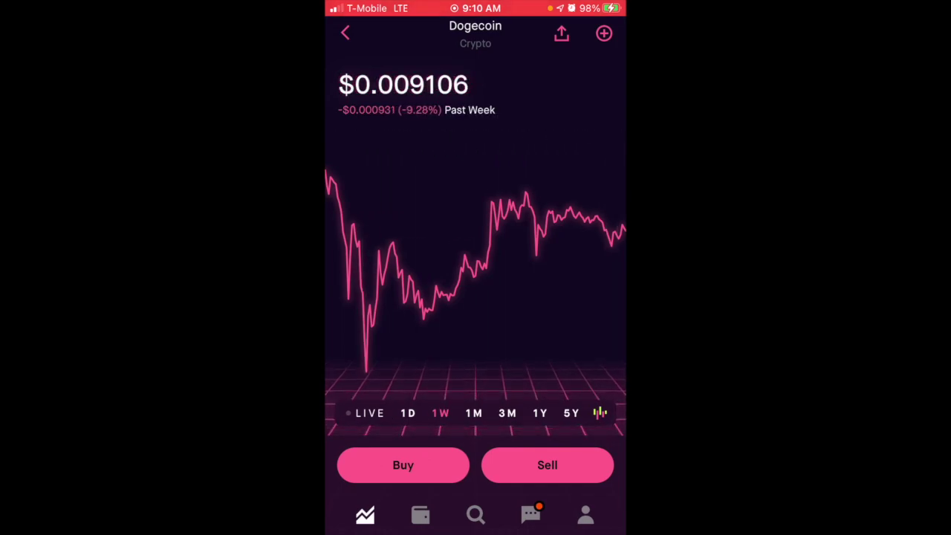
pyautogui.click(473, 413)
pyautogui.moveTo(607, 260)
pyautogui.mouseDown()
pyautogui.moveTo(615, 260)
pyautogui.moveTo(594, 260)
pyautogui.moveTo(617, 260)
pyautogui.mouseUp()
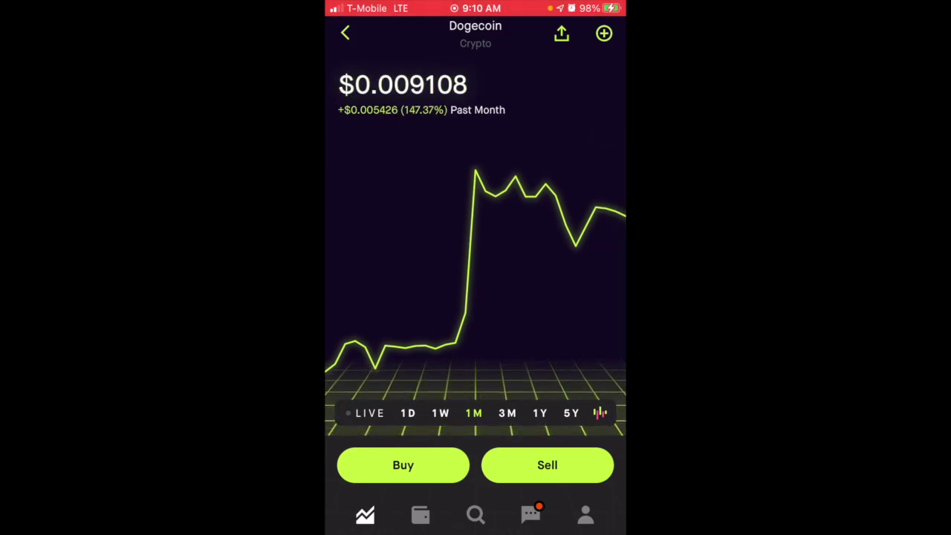
pyautogui.click(408, 413)
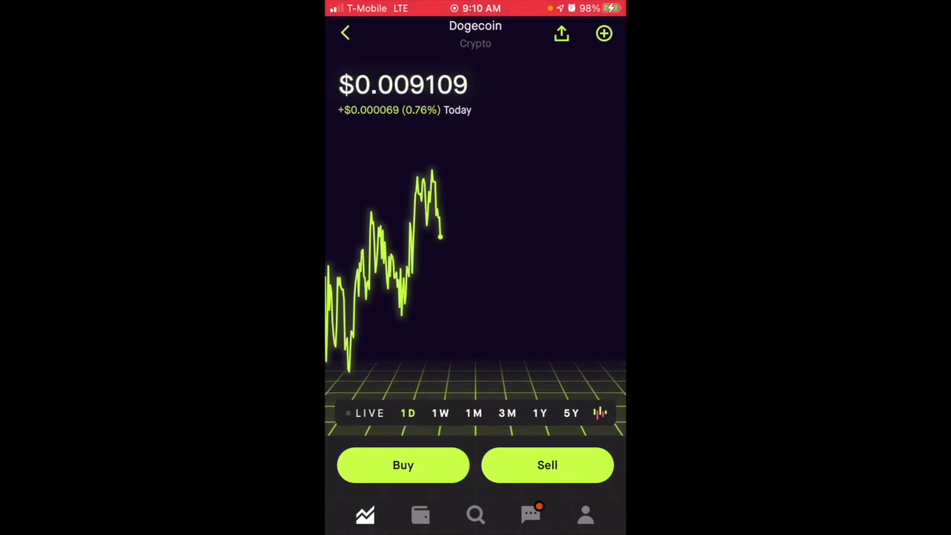